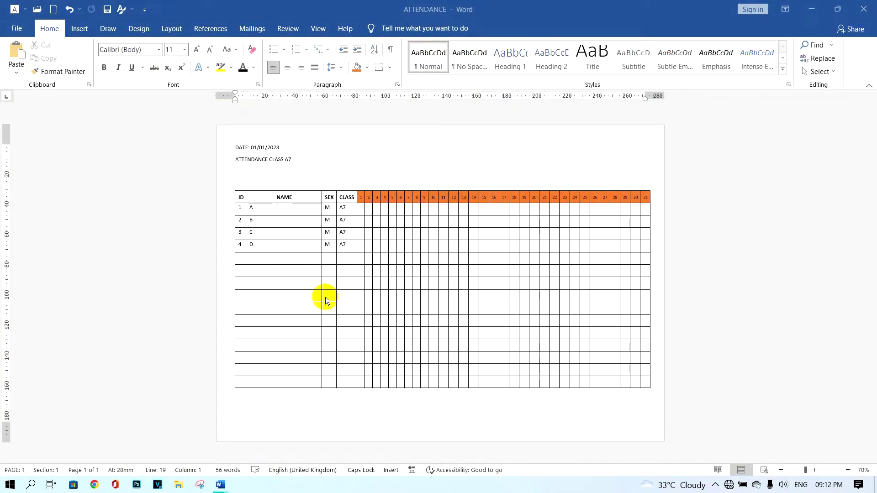
- Start a new blank document after previewing the finished attendance table
click(369, 210)
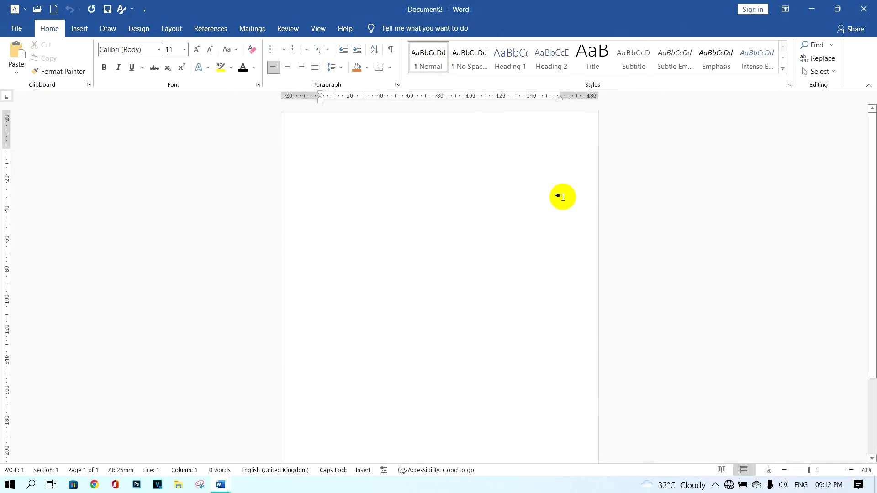
- Set the page to landscape orientation with narrow margins from the Layout tab
click(224, 34)
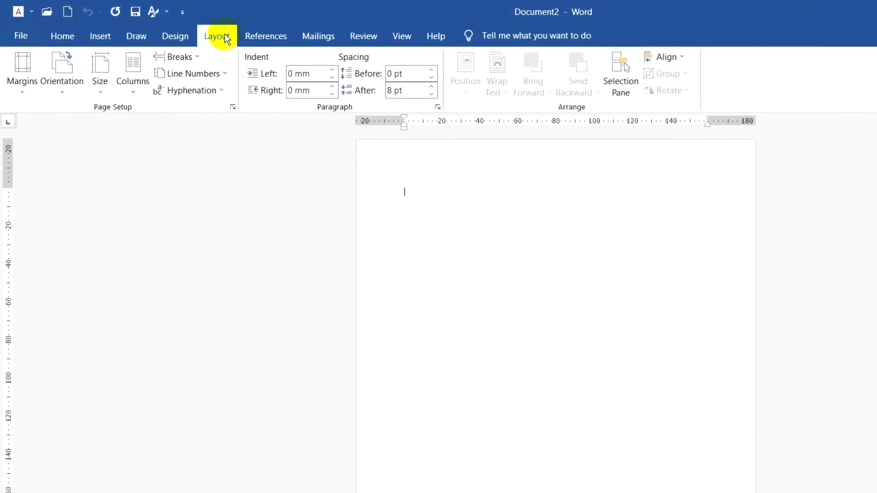
click(64, 85)
click(74, 143)
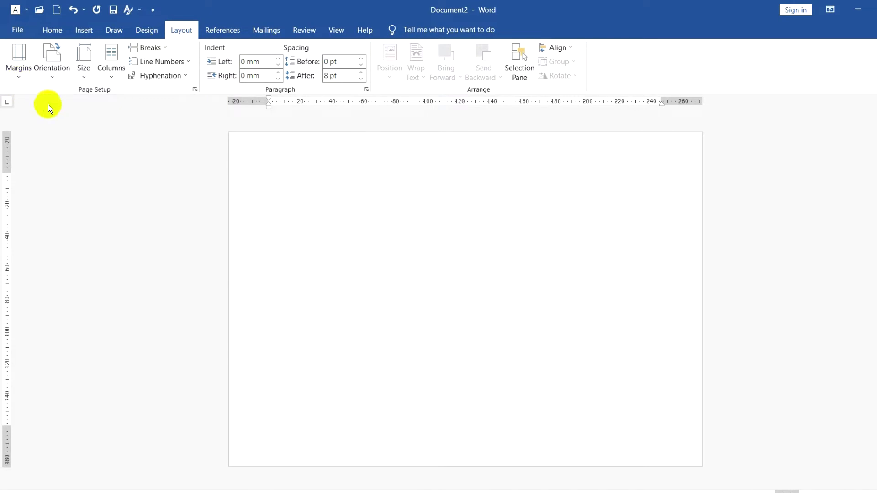
click(18, 78)
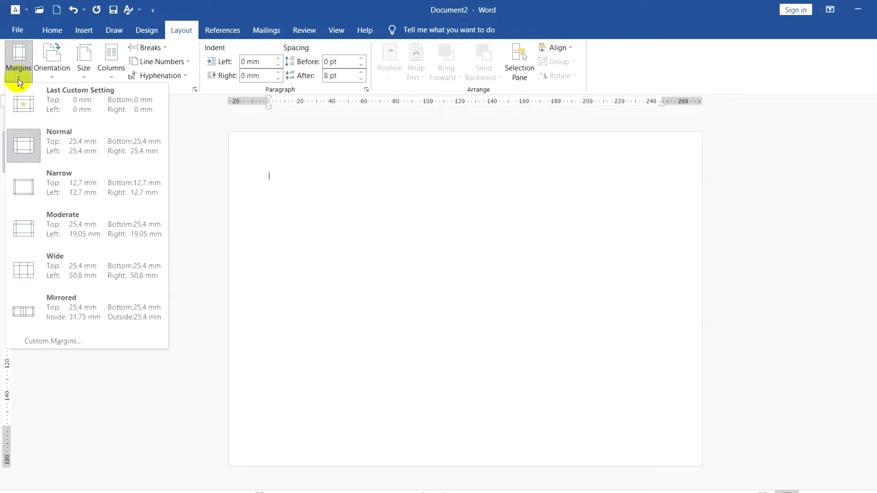
click(64, 184)
text(DATE: 01/01/2)
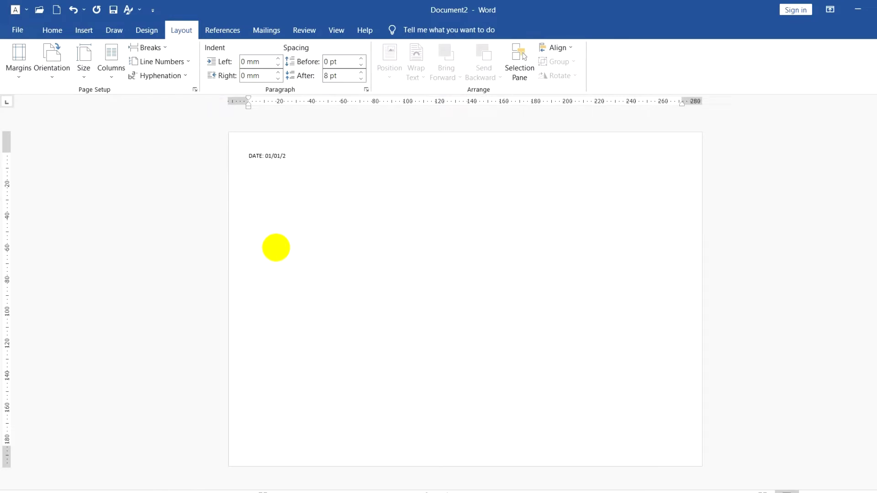
text(023)
- Enter the heading lines 'DATE: 01/01/2023' and 'ATTENDANCE CLASS 7A' at the top of the page
key(Return)
text(ATTENDANCE CLASS 7A)
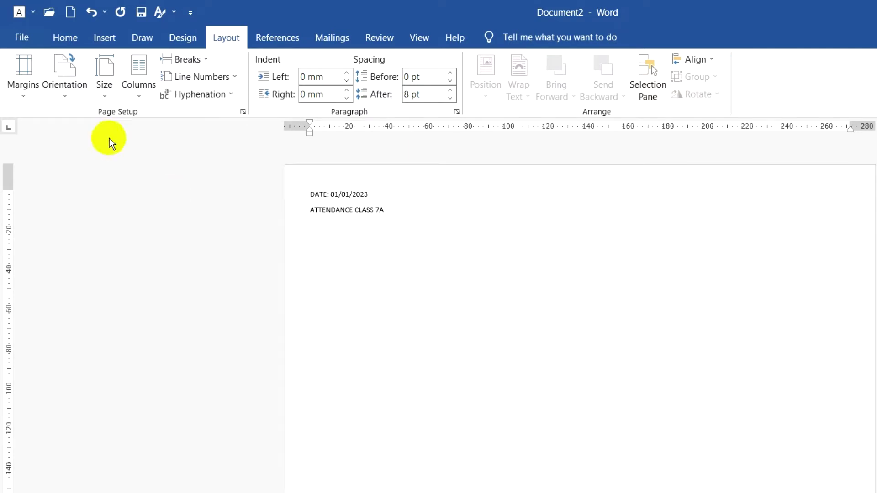
click(104, 45)
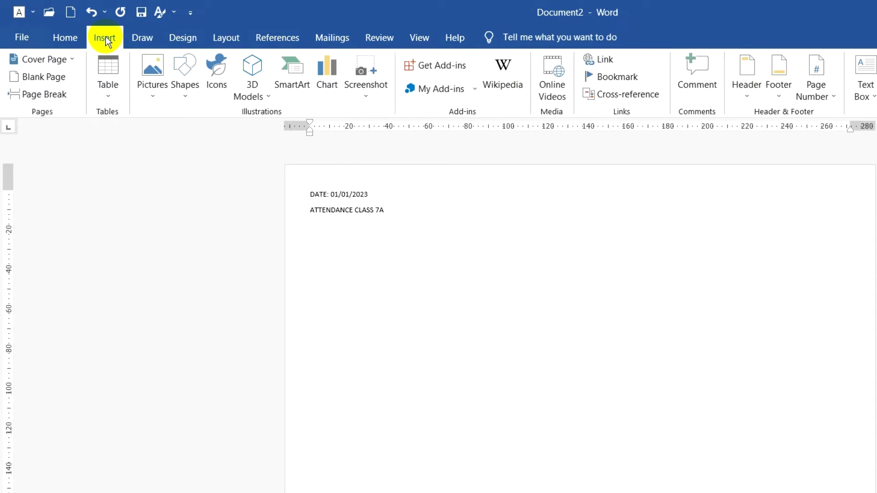
- Insert a custom-size table with 35 columns below the heading lines
click(106, 83)
click(153, 246)
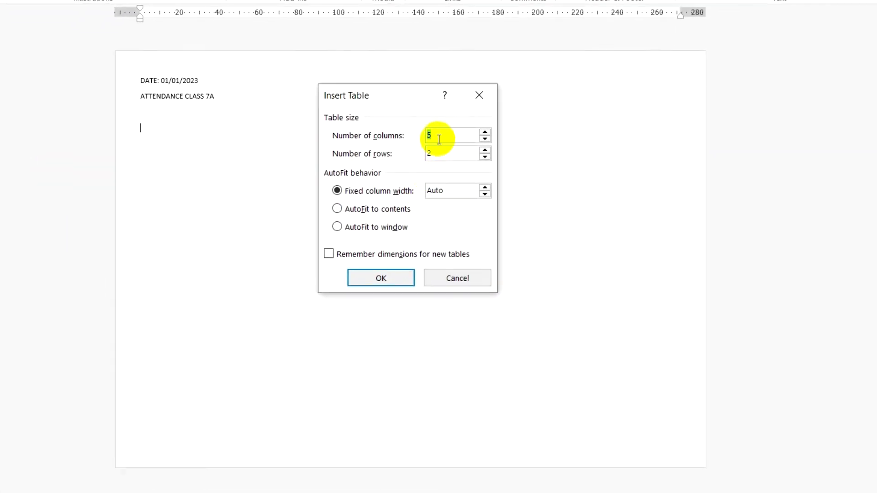
text(3)
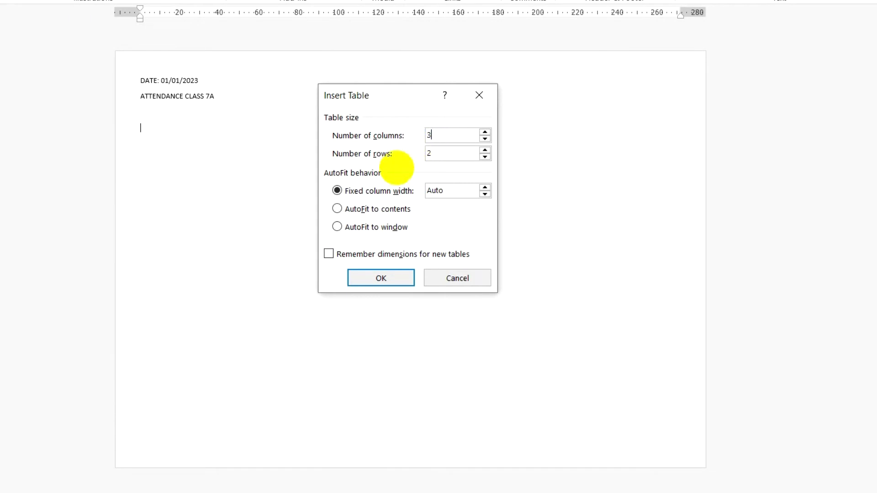
text(5)
key(Tab)
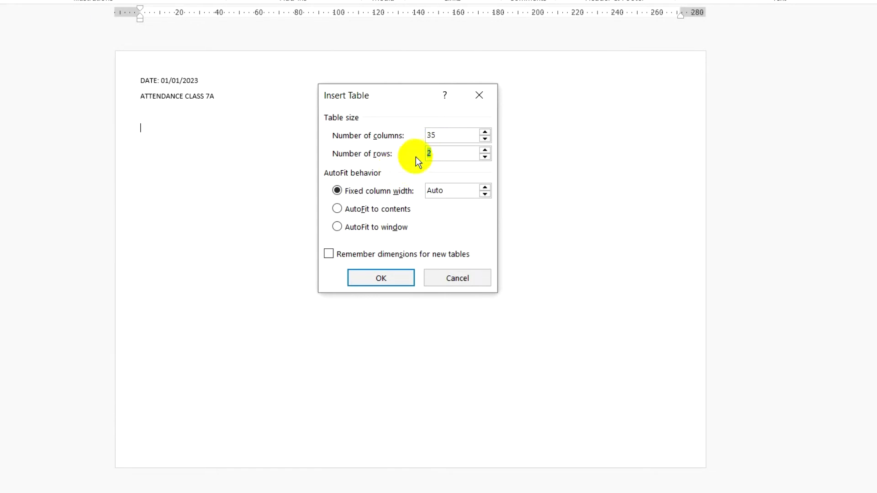
text(15)
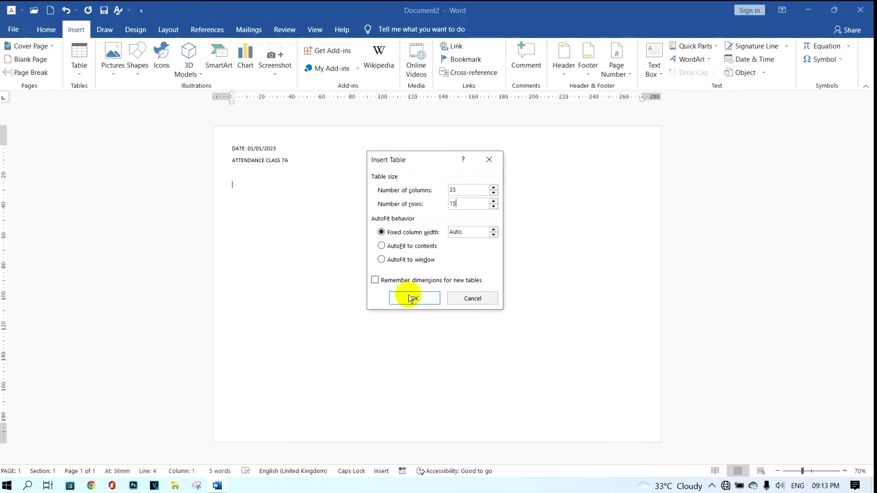
click(408, 295)
text(ID)
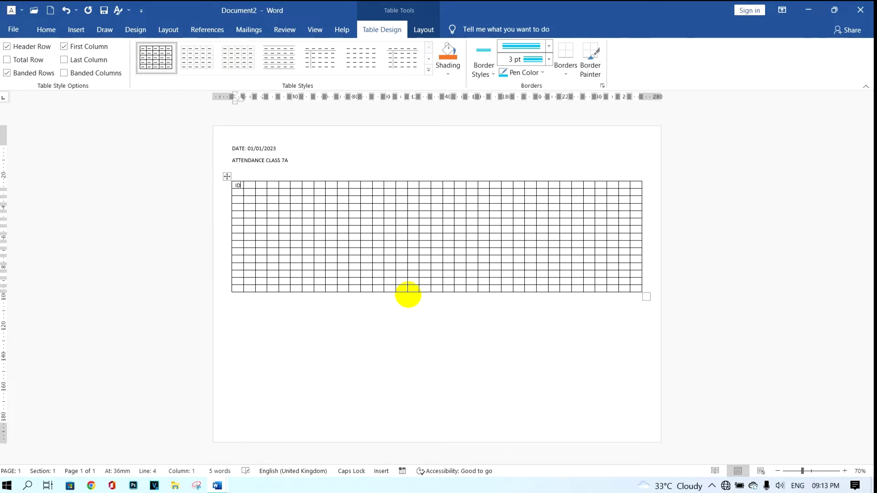
text(AME)
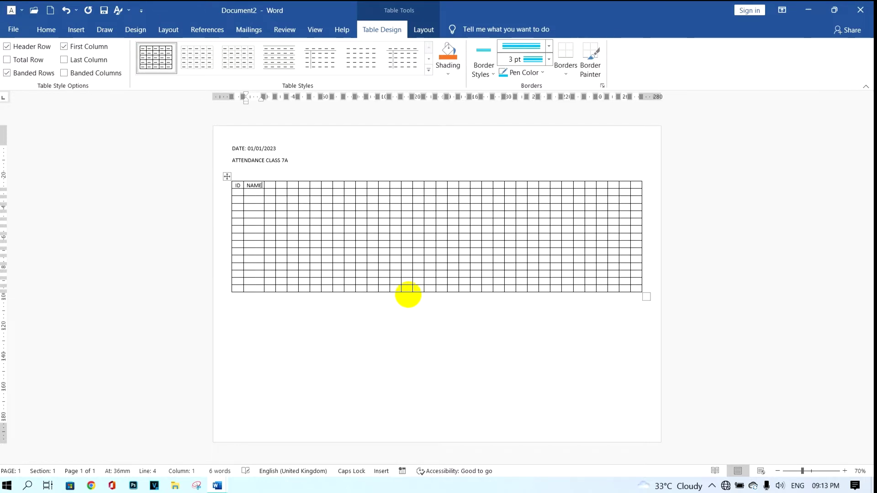
- Fill the header row with ID, NAME, SEX, CLASS and day numbers 1–31, then select the day columns
key(Tab)
text(SEX)
key(Tab)
text(ASS)
key(Tab)
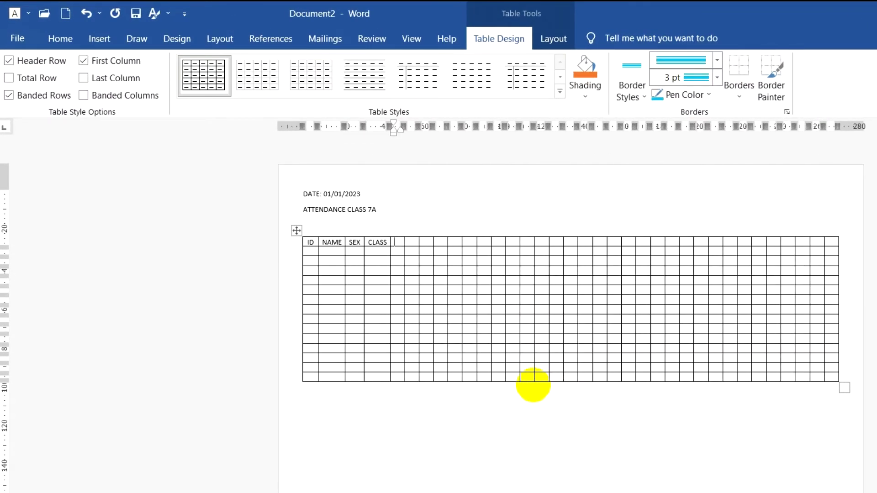
text(1	2	3	4	5	6	7	)
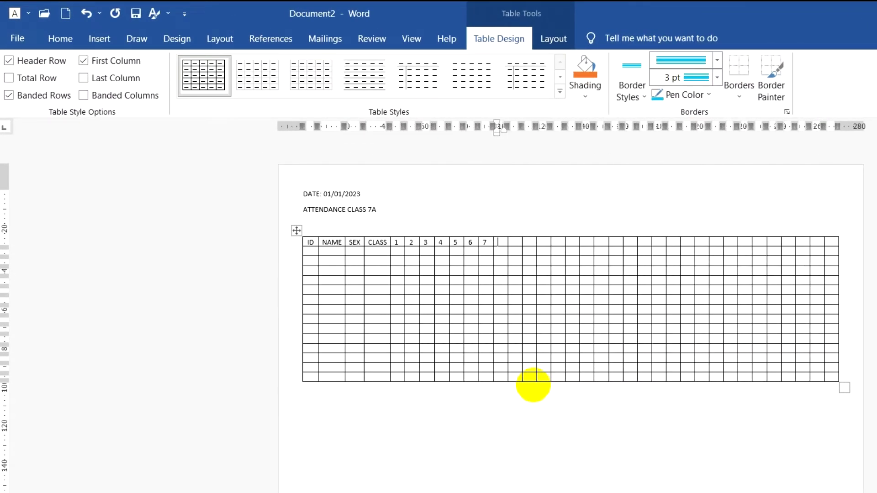
text(8	9	10	11	12	13)
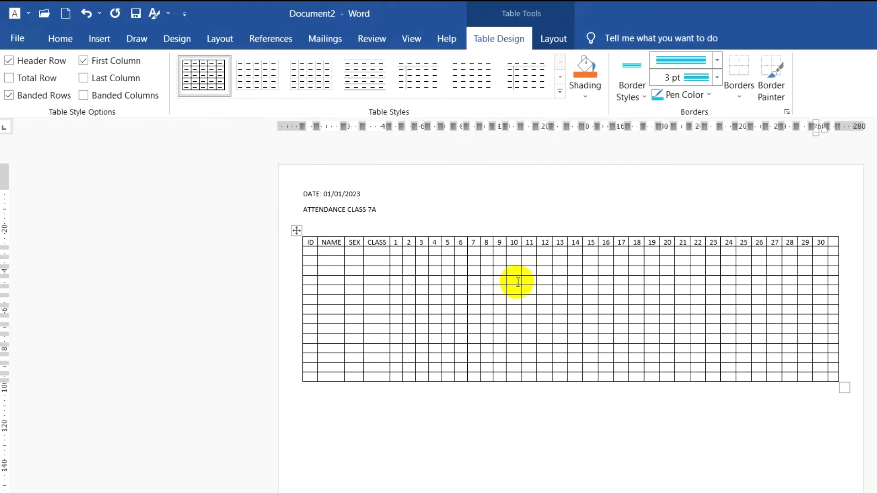
text(	1)
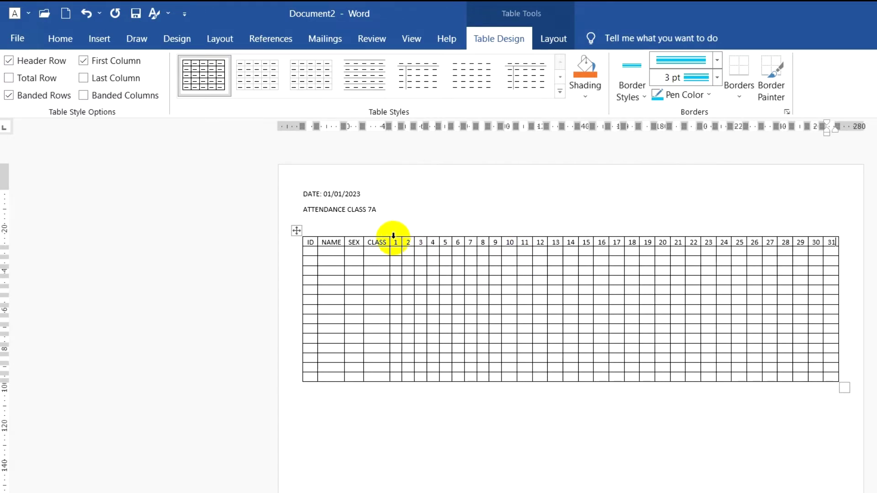
drag(396, 242, 826, 374)
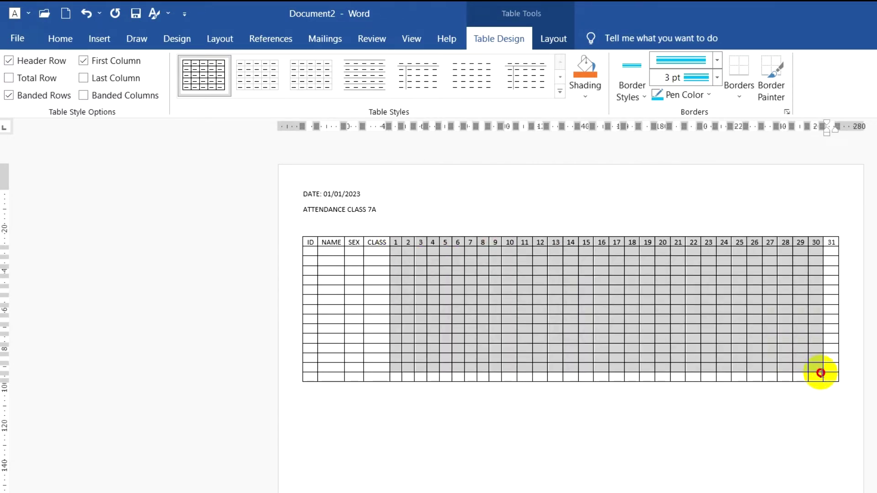
- Apply font size 8 to the selected day columns and reselect columns 1–31 for sizing
click(64, 40)
text(8)
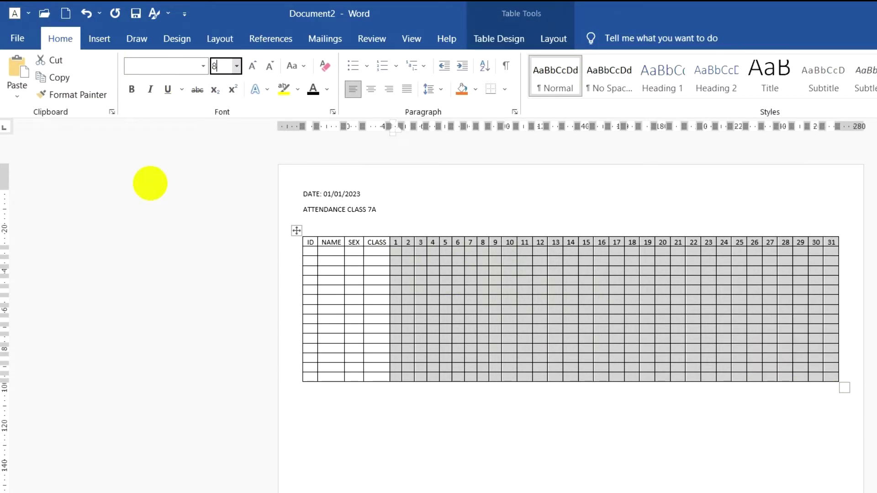
key(Return)
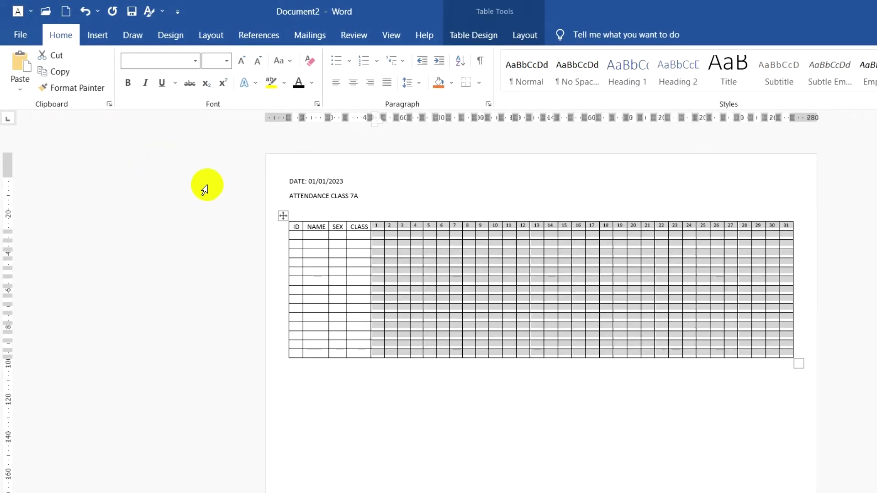
drag(377, 226, 782, 350)
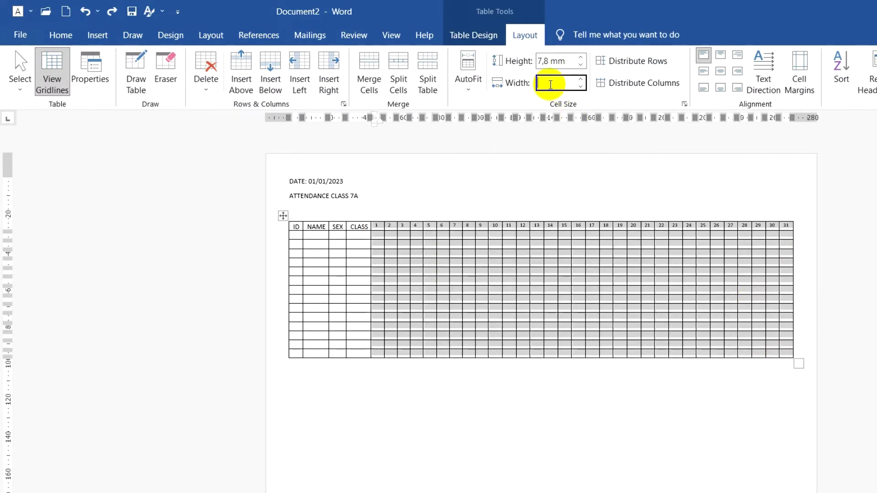
text(6)
- Narrow the day columns, then widen the NAME column to 50 mm and start entering student data
key(Return)
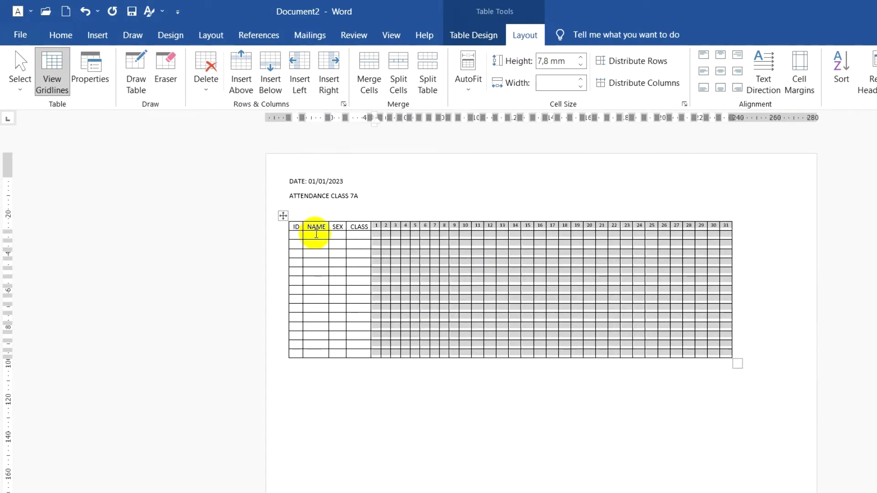
drag(315, 228, 317, 350)
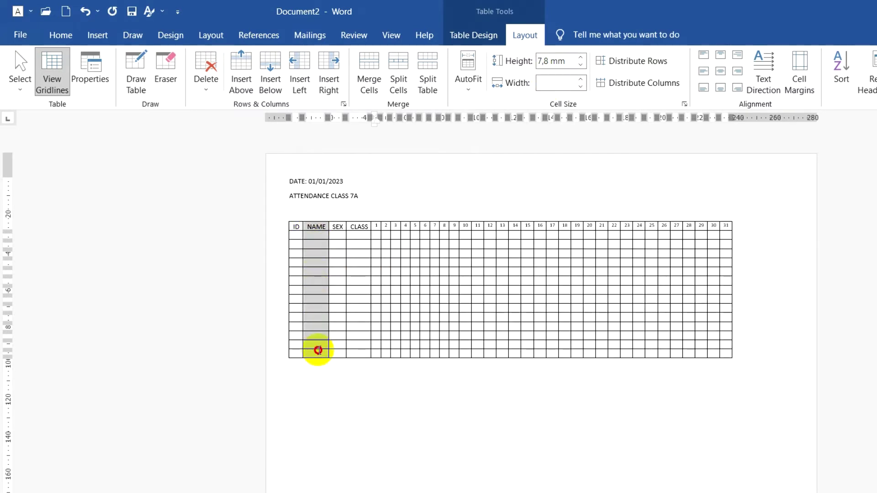
click(548, 83)
text(50)
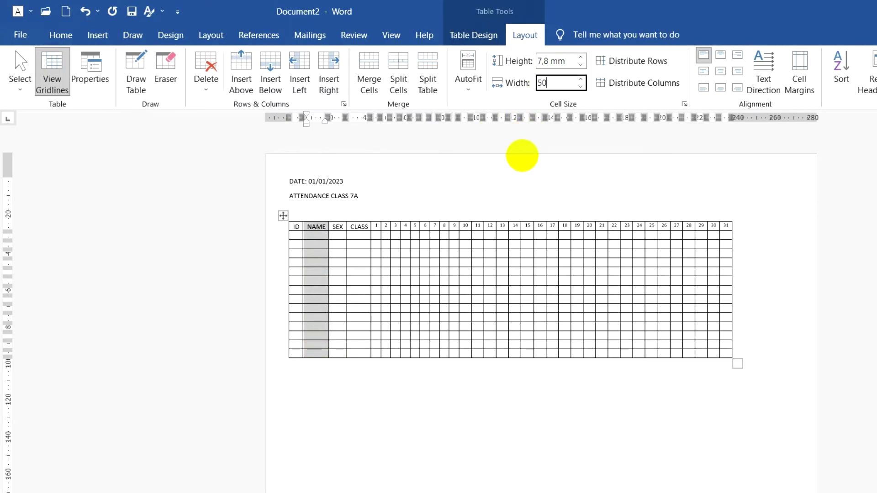
key(Return)
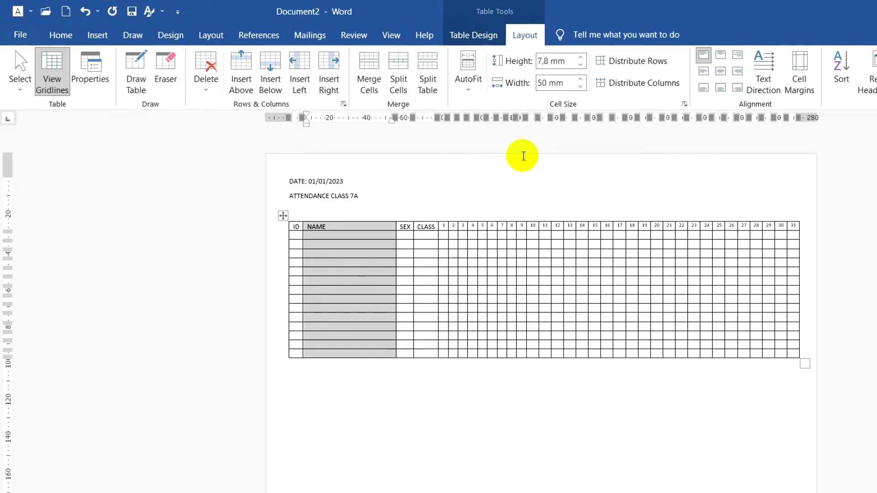
click(345, 237)
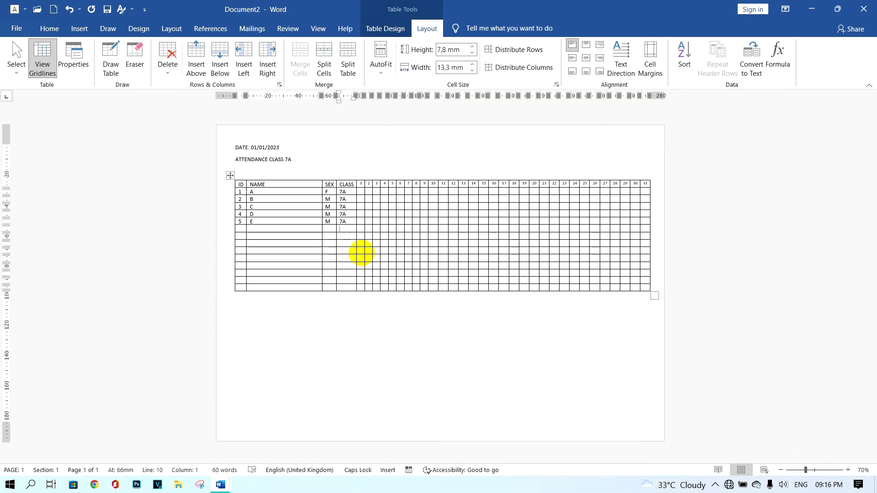
ctrl+scroll(427, 215, up, 4)
scroll(330, 199, up, 1)
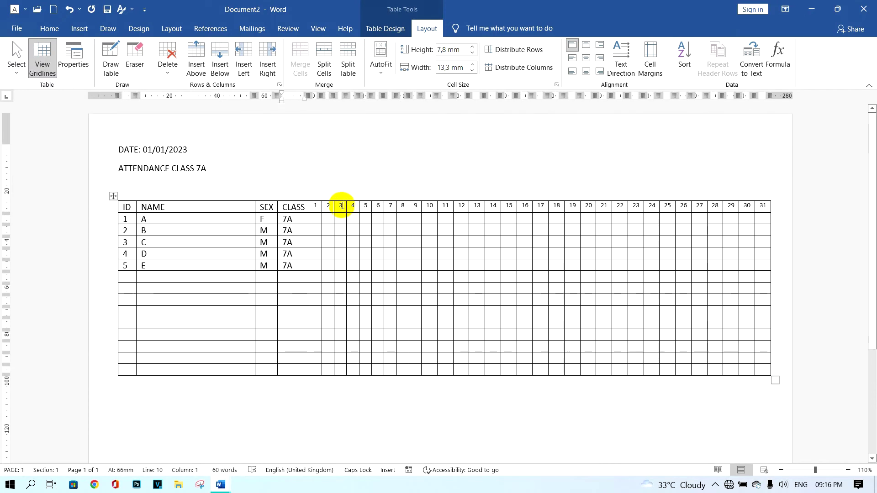
- Centre the day-number headers 1–31 after entering students A–E with class 7A
drag(316, 206, 746, 205)
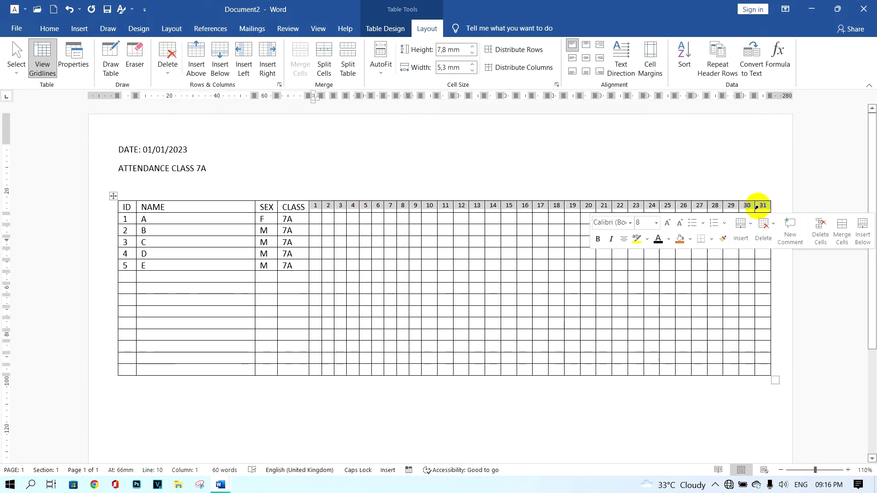
click(585, 59)
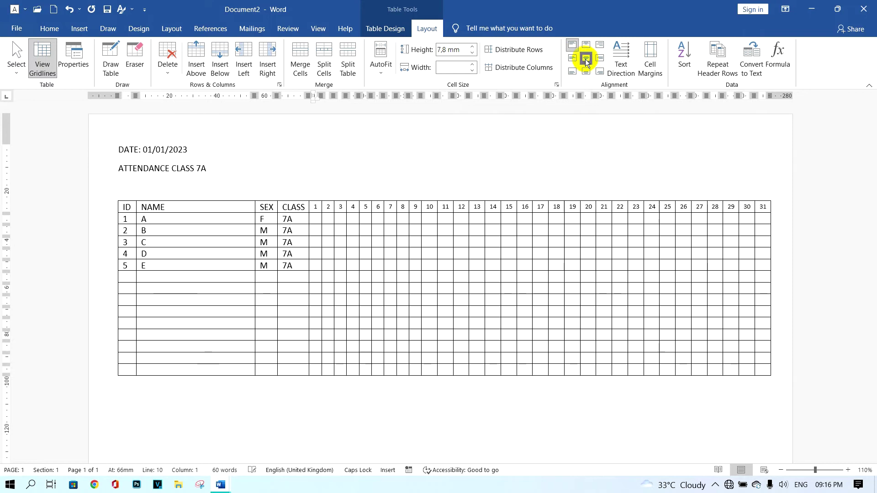
- Shade the day headers 1–31 orange and select the ID, NAME, SEX and CLASS headers
click(385, 28)
click(450, 50)
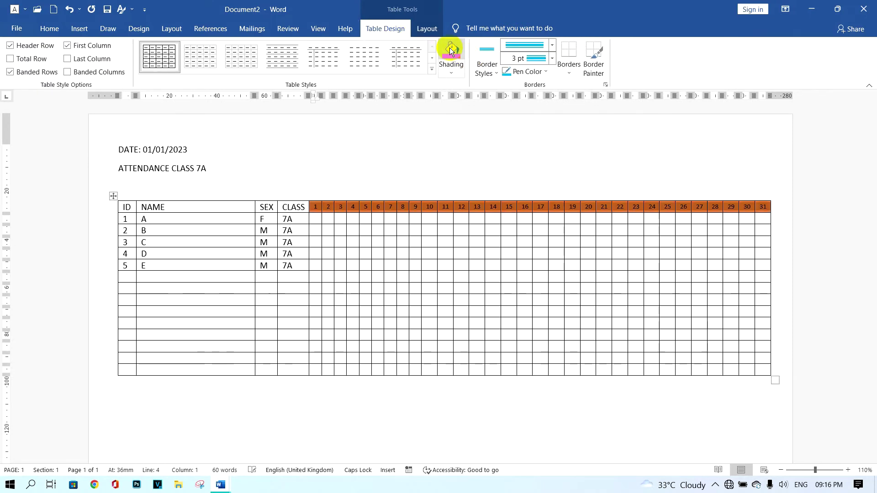
click(160, 204)
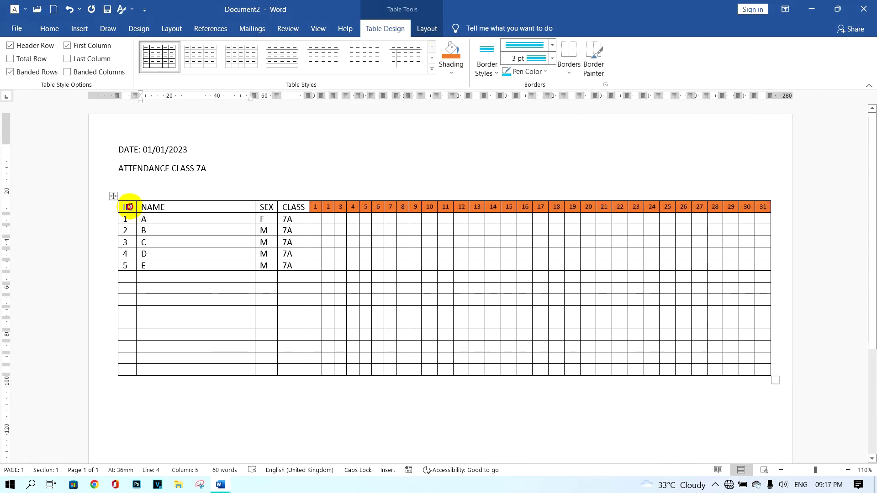
drag(127, 206, 290, 202)
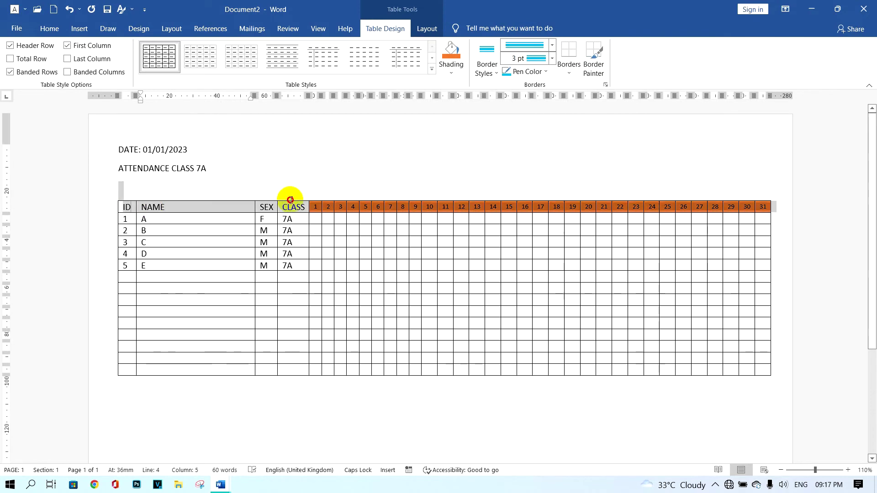
- Make the ID–CLASS headers bold, shade them dark blue and preview the sheet for printing
click(52, 28)
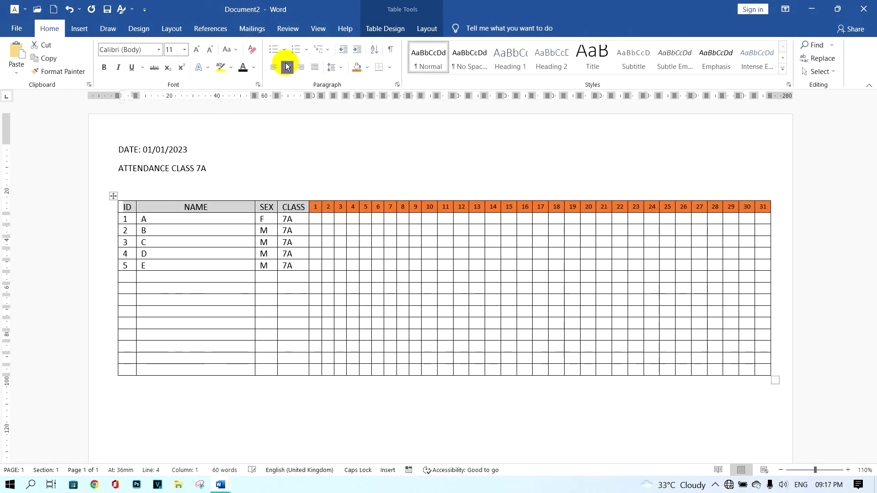
click(105, 66)
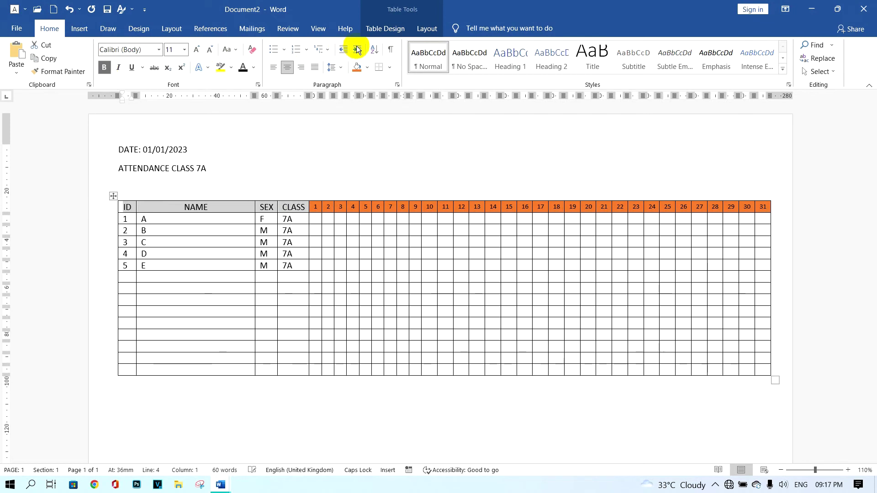
click(393, 29)
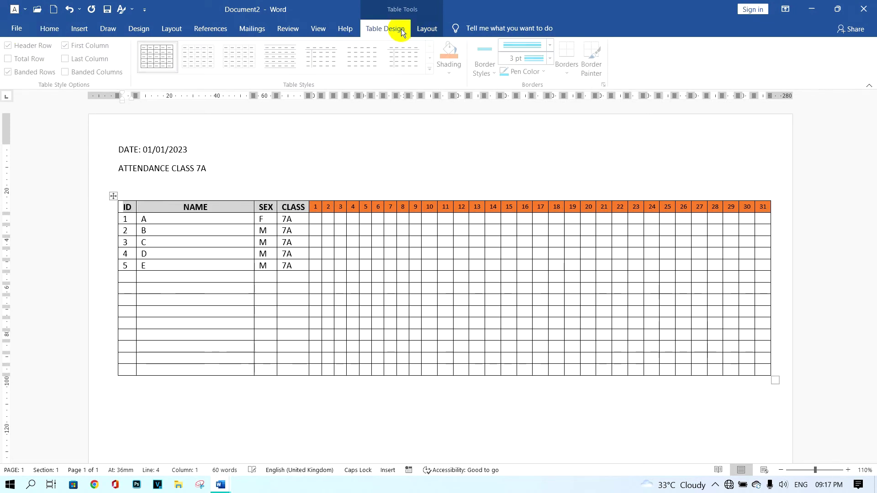
click(450, 74)
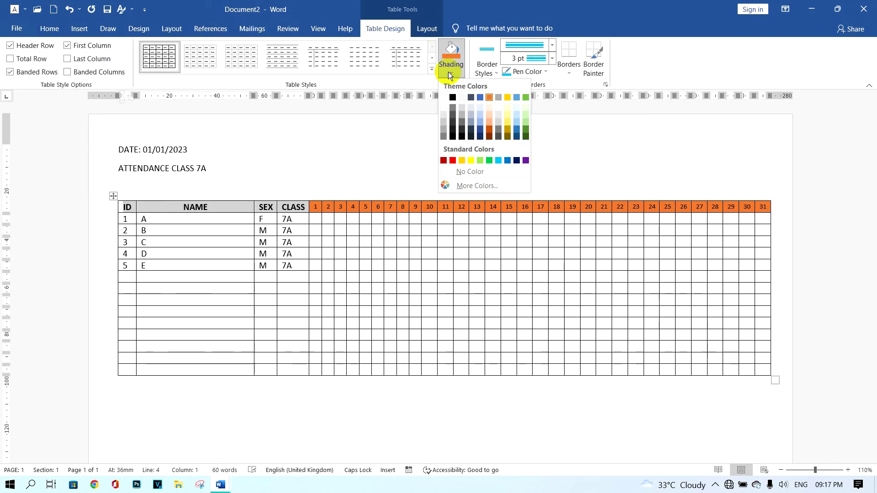
click(517, 160)
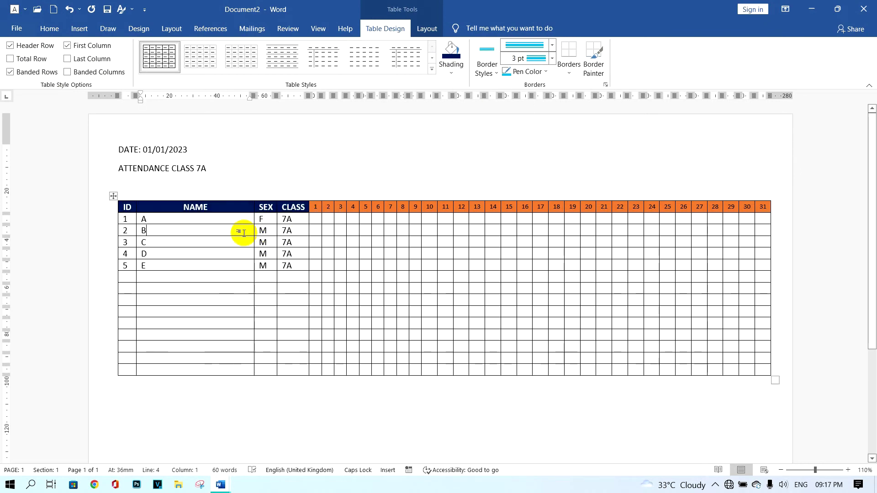
key(ctrl+p)
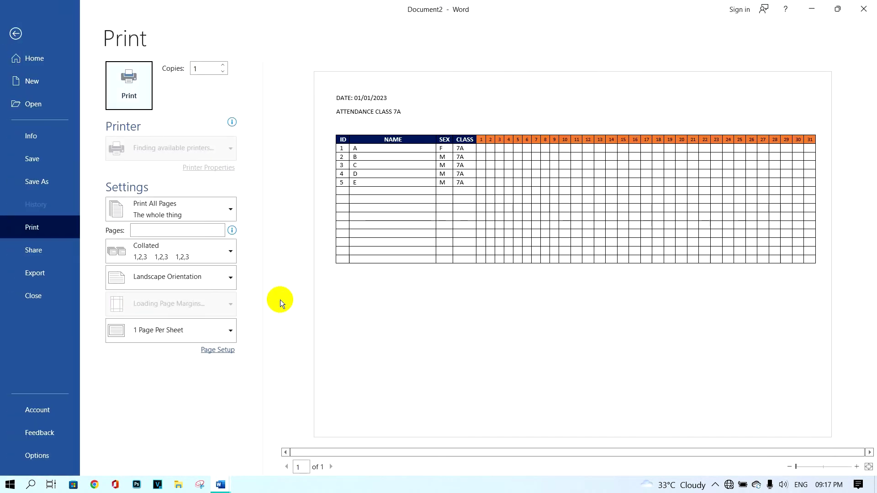